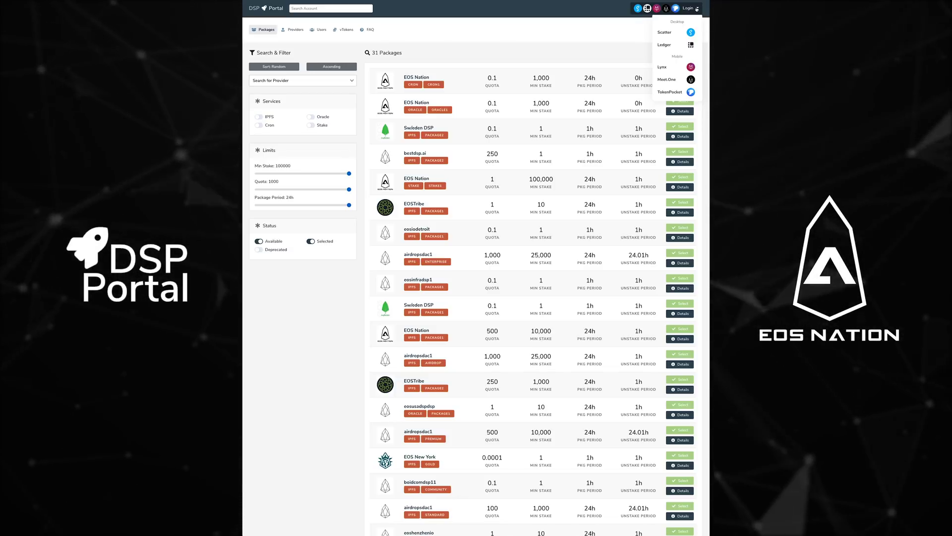
Step: Sign in with the Scatter wallet and wait for authentication to finish on the 31-package list
click(691, 33)
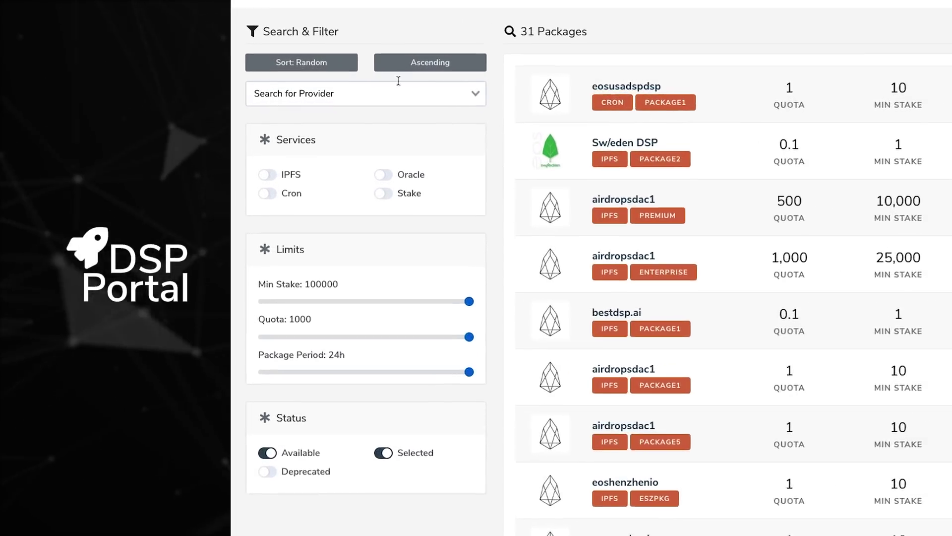
click(320, 64)
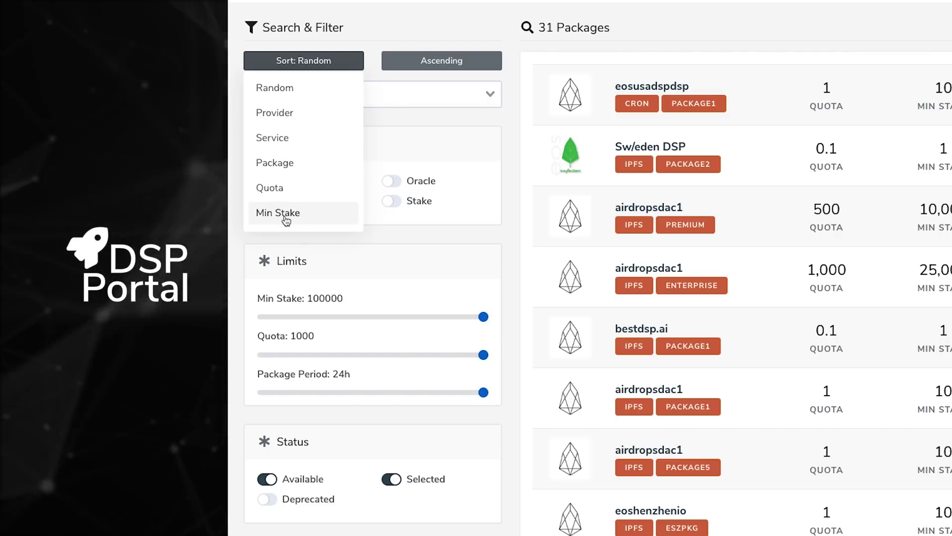
click(434, 119)
click(466, 95)
drag(498, 124, 487, 172)
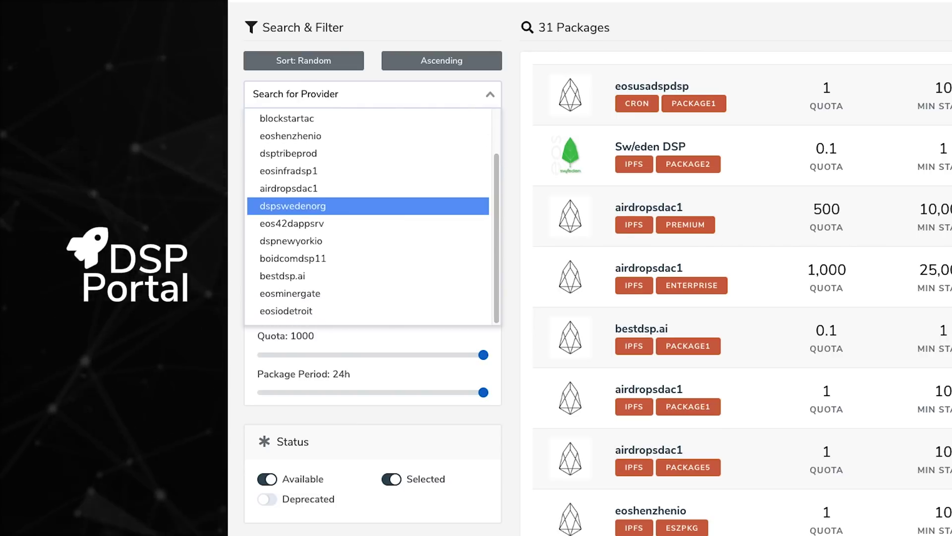
scroll(462, 162, up, 1)
click(286, 153)
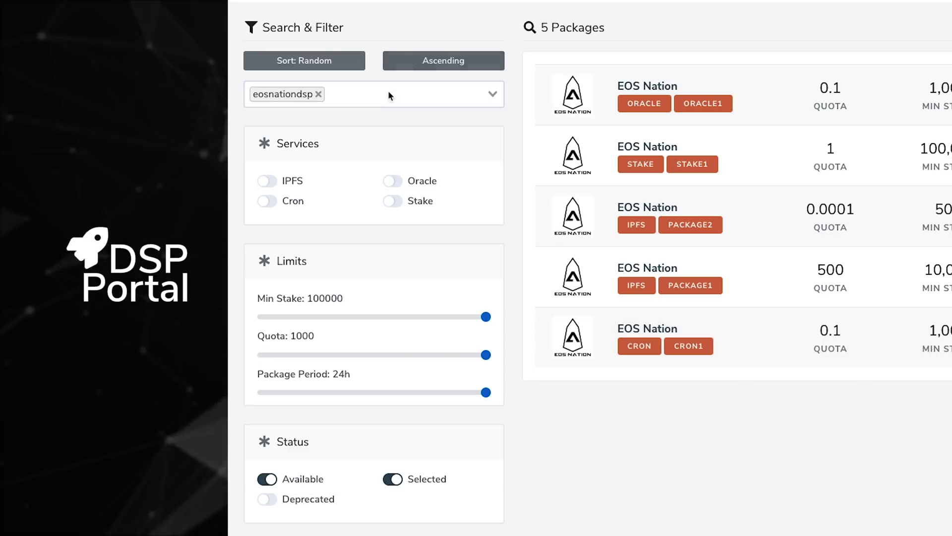
Step: Clear the eosnationdsp provider filter and set the Services toggles to Oracle and Cron
click(318, 95)
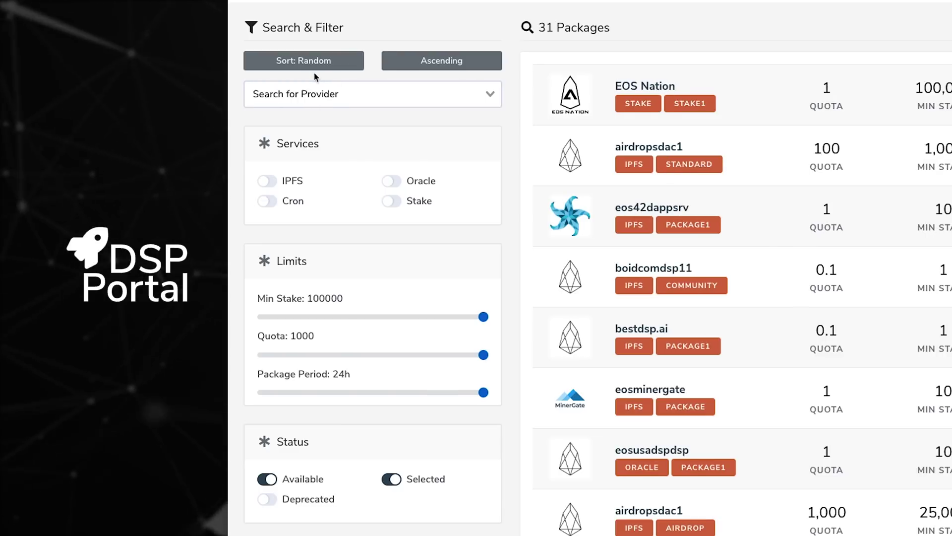
click(267, 181)
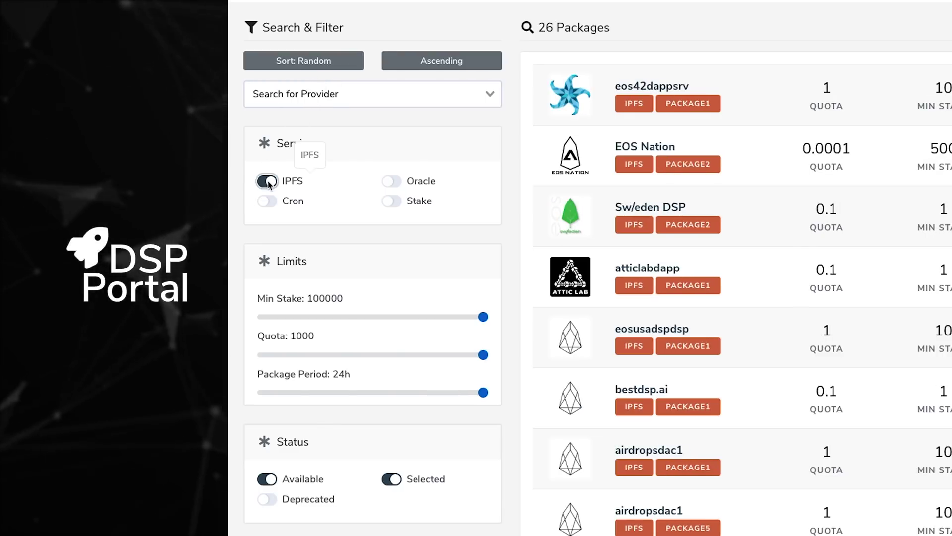
click(267, 180)
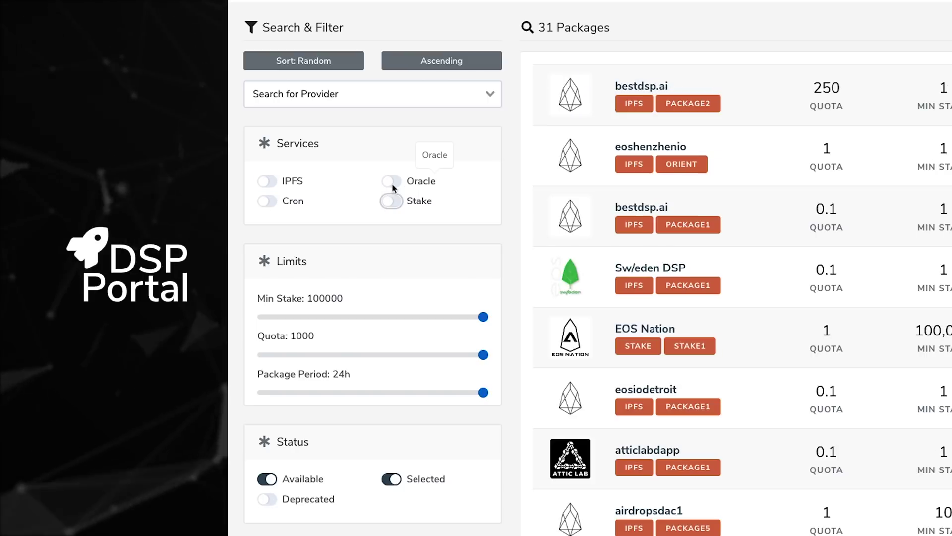
click(392, 182)
click(265, 201)
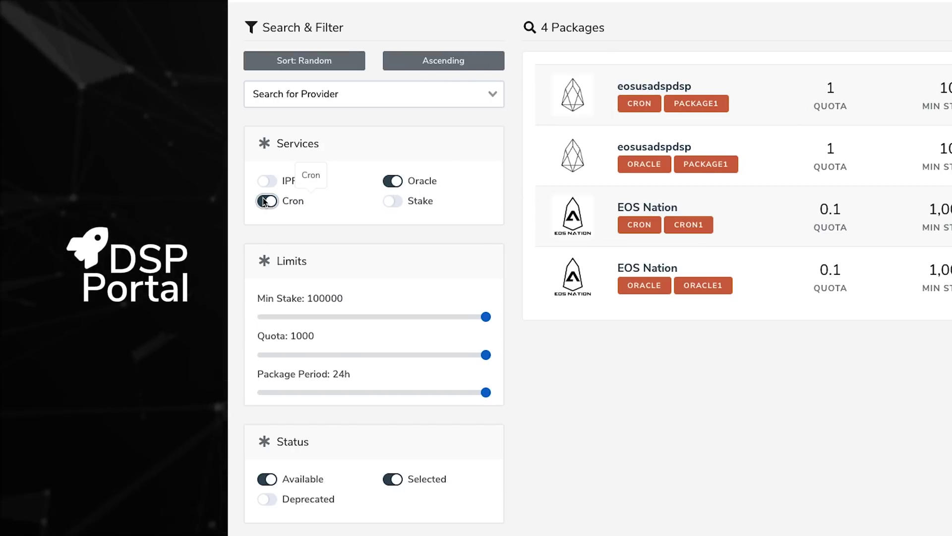
click(267, 180)
click(267, 200)
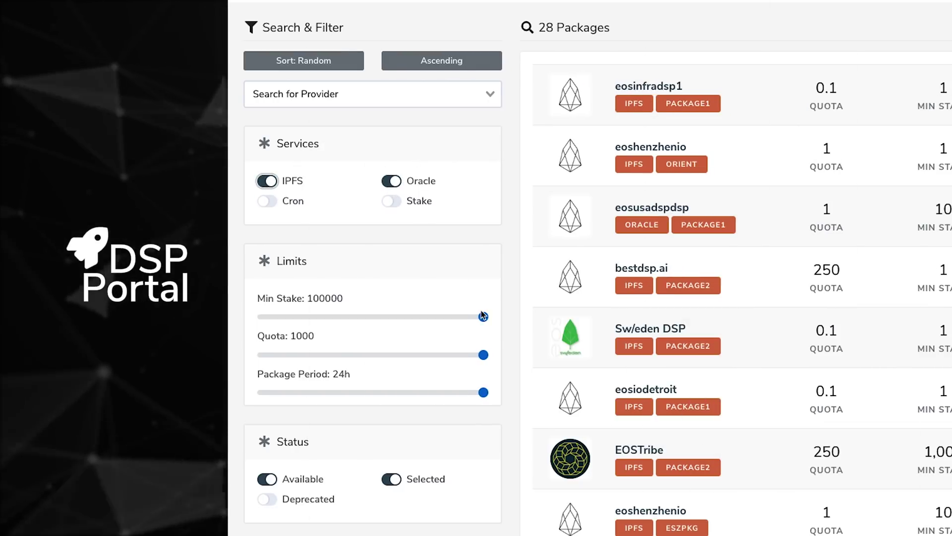
Step: Lower Min Stake to 10155 and adjust the Status toggles, leaving four packages
drag(484, 318, 275, 323)
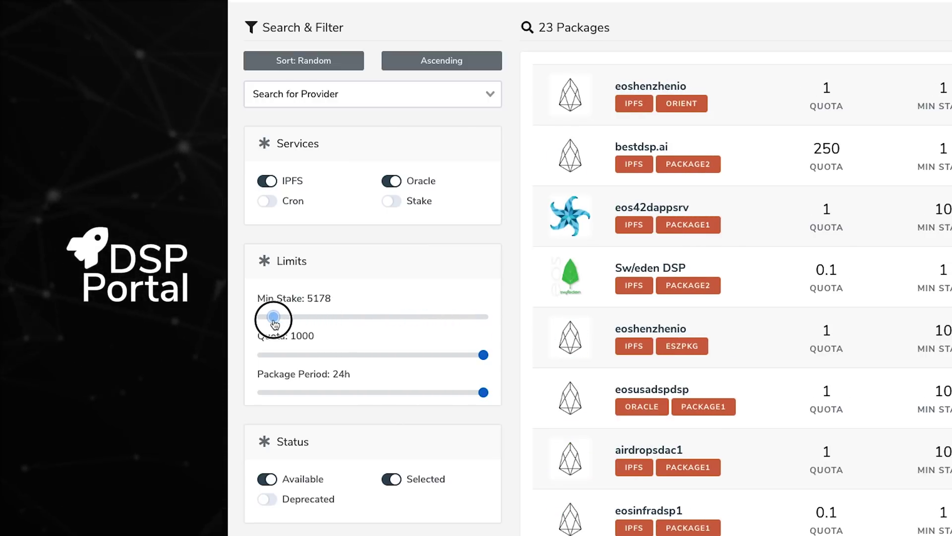
click(392, 479)
click(271, 479)
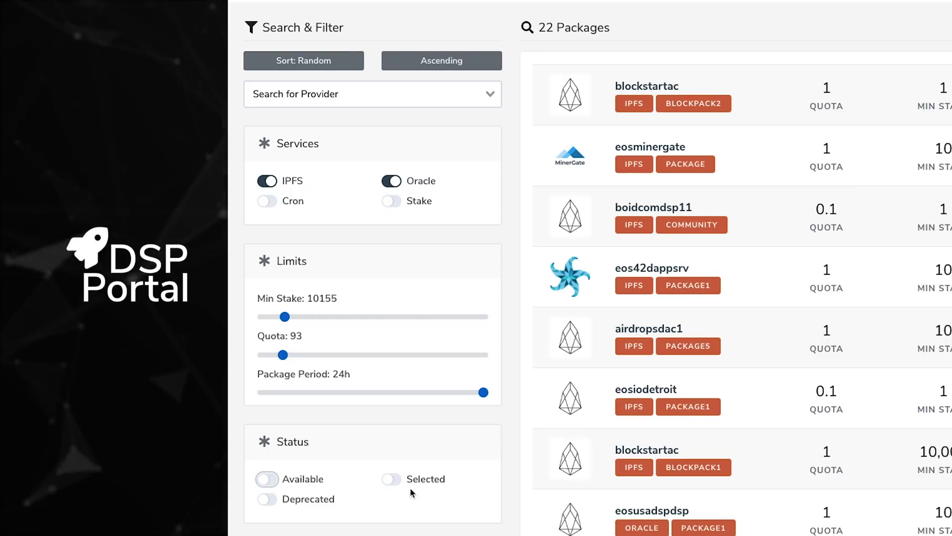
click(391, 479)
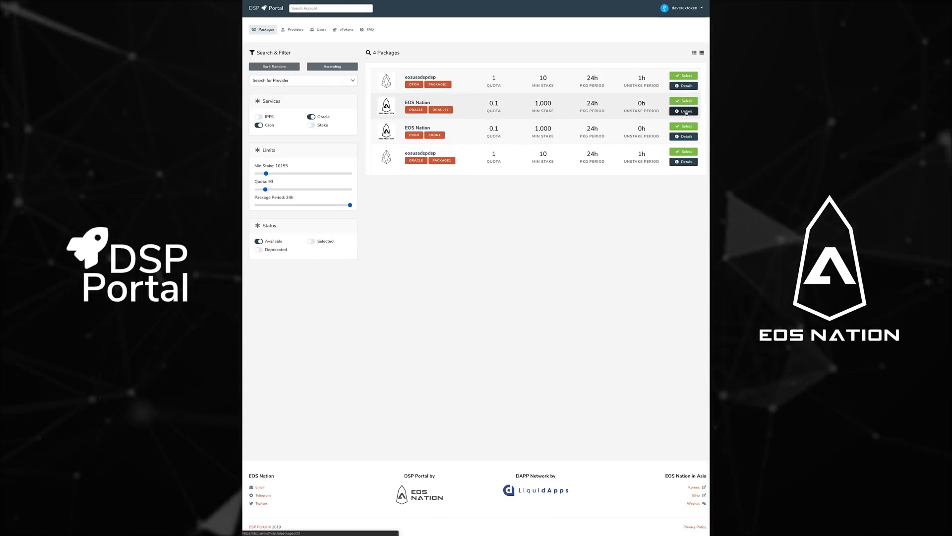
click(687, 112)
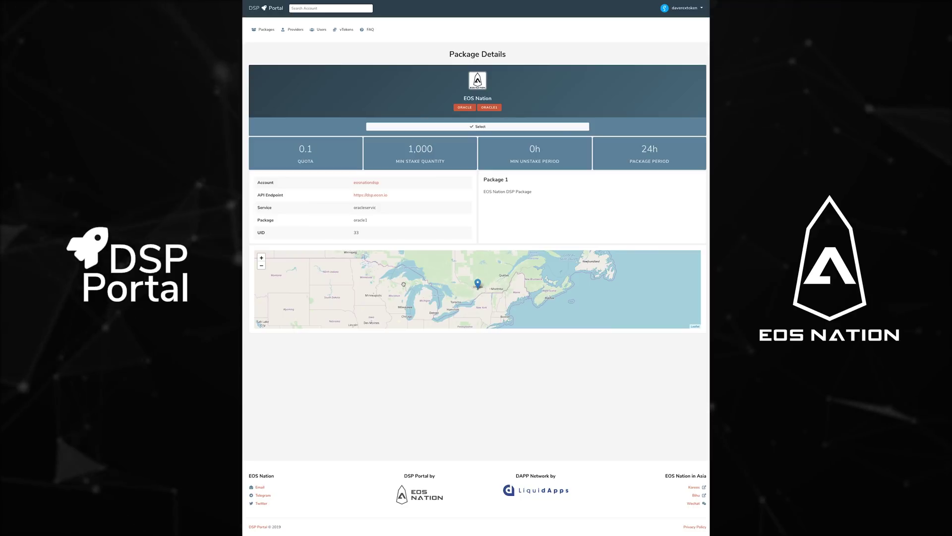
mouse_move(405, 279)
mouse_down()
mouse_move(409, 255)
mouse_move(432, 269)
mouse_up()
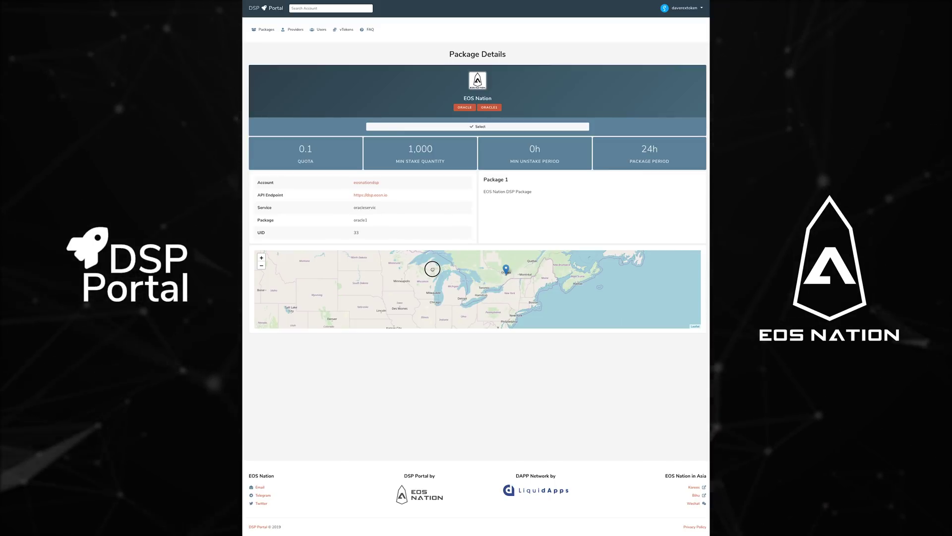
Step: Return to the filtered list and select EOS Nation's cron1 package, approving it in the wallet
key(alt+Left)
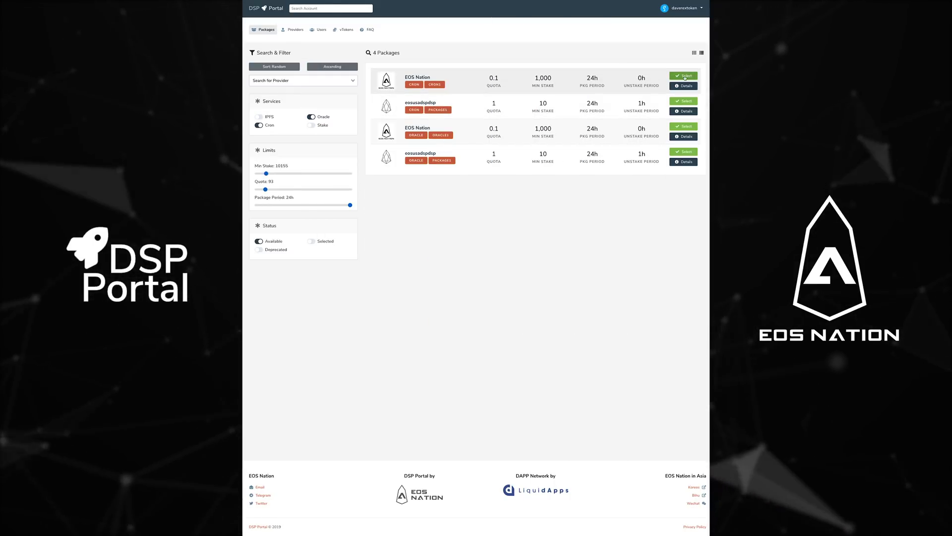
click(685, 77)
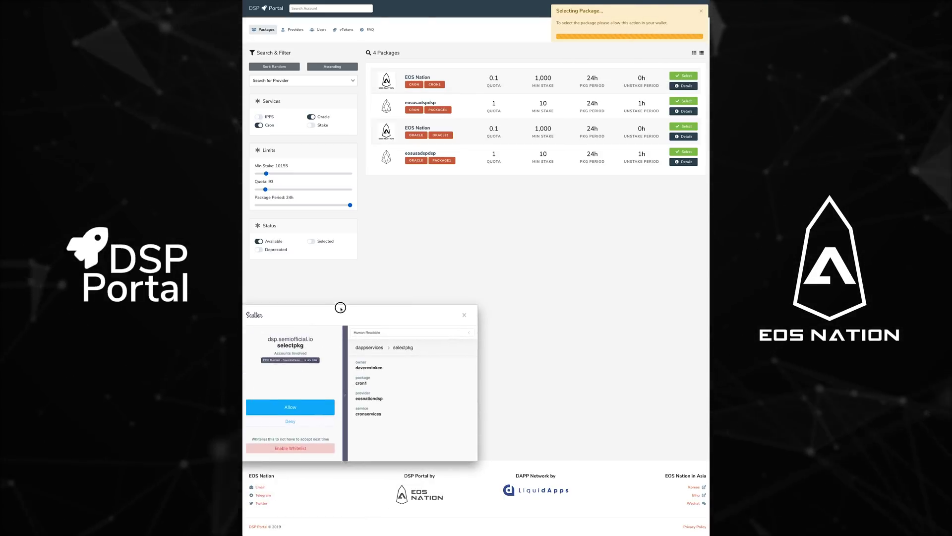
drag(456, 180, 464, 194)
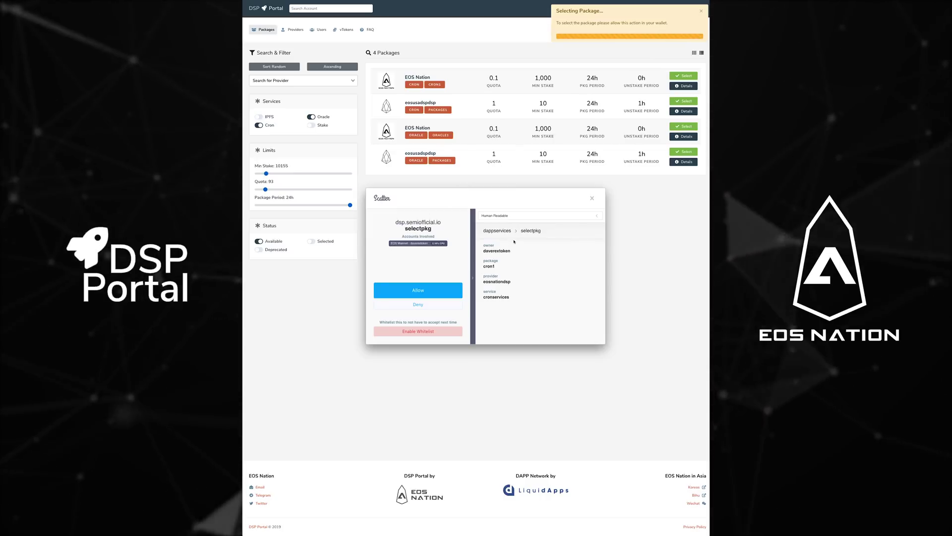
click(420, 292)
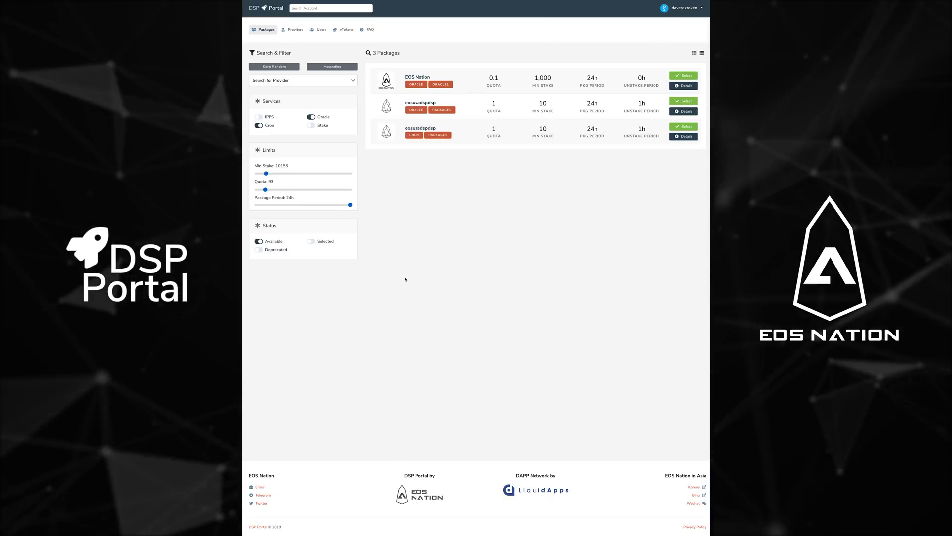
Step: Confirm cron1 is pending in the Profile, then open EOS Nation's Provider Details page
click(691, 8)
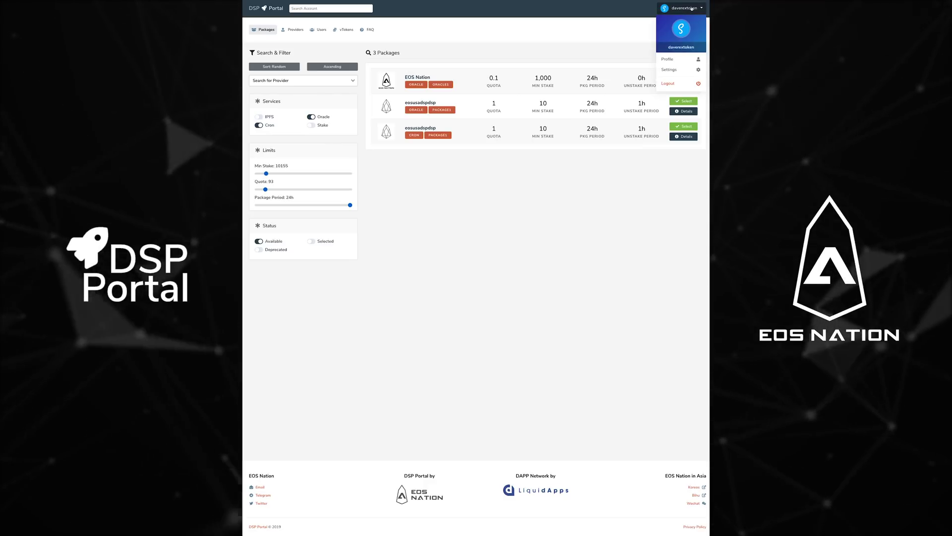
click(673, 60)
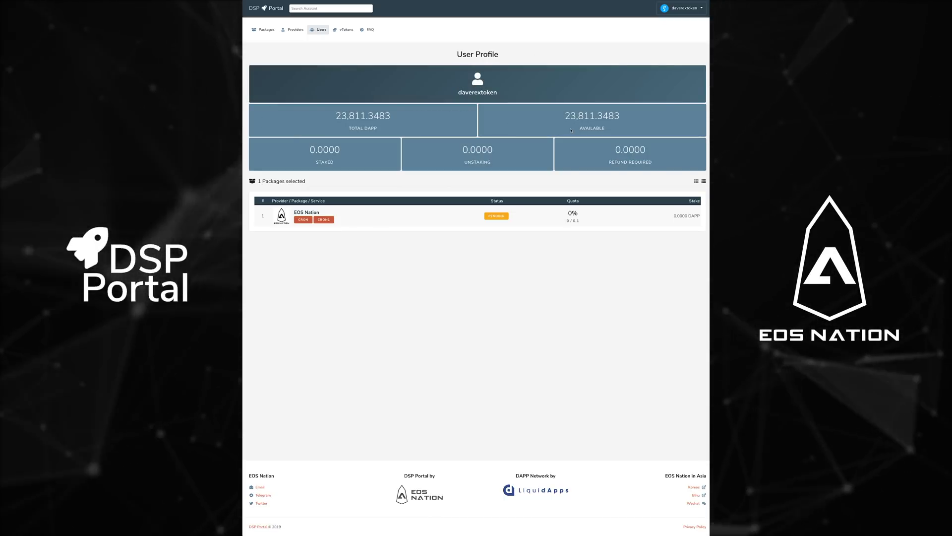
click(302, 211)
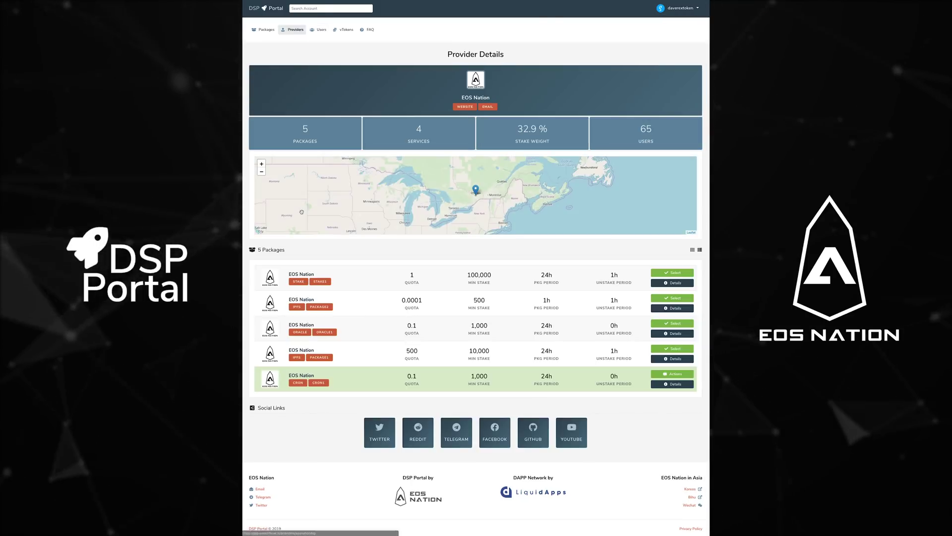
Step: Stake 1000 DAPP to EOS Nation's Cron package and approve the transaction in Scatter
click(664, 374)
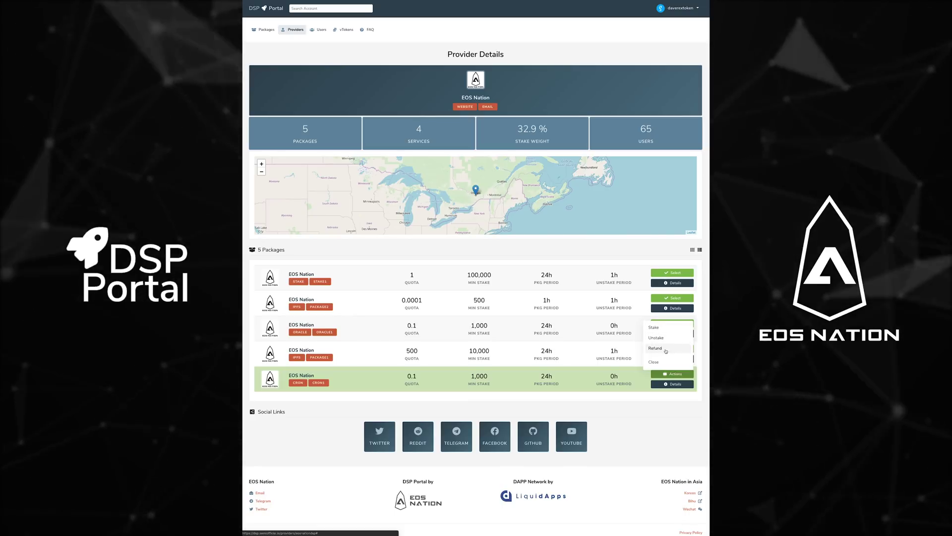
click(660, 329)
click(497, 296)
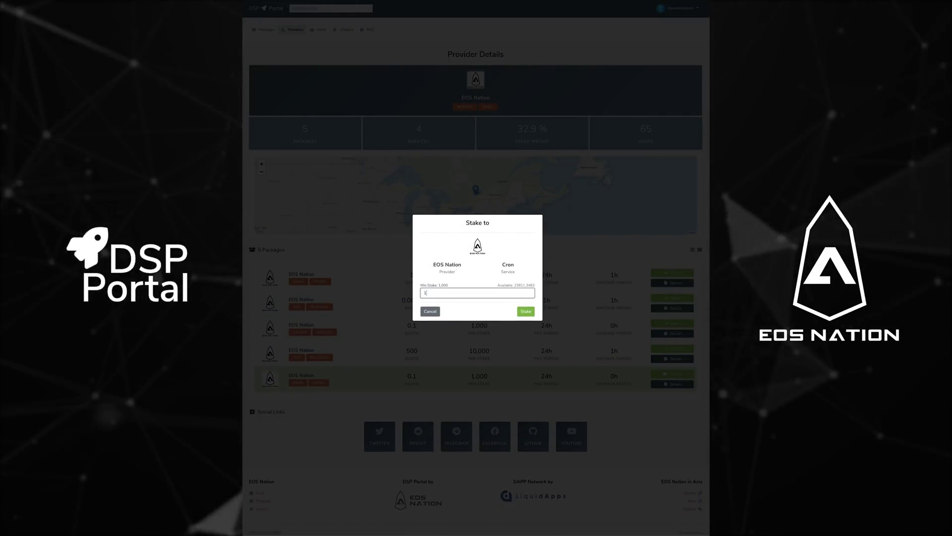
text(1000)
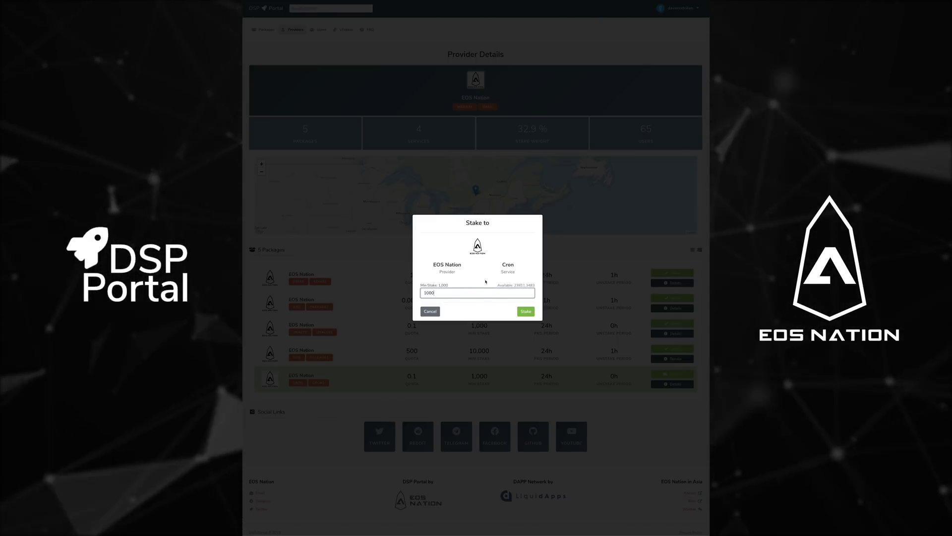
click(526, 312)
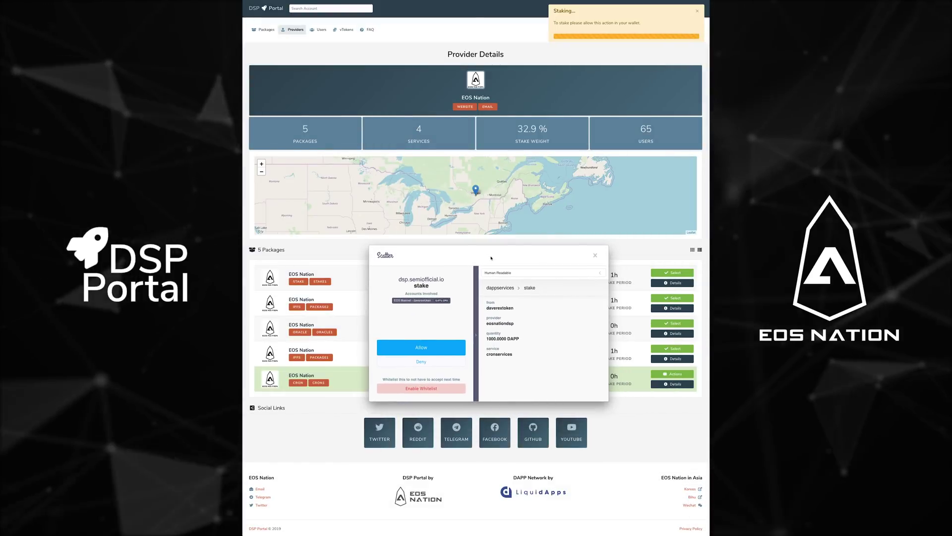
click(438, 350)
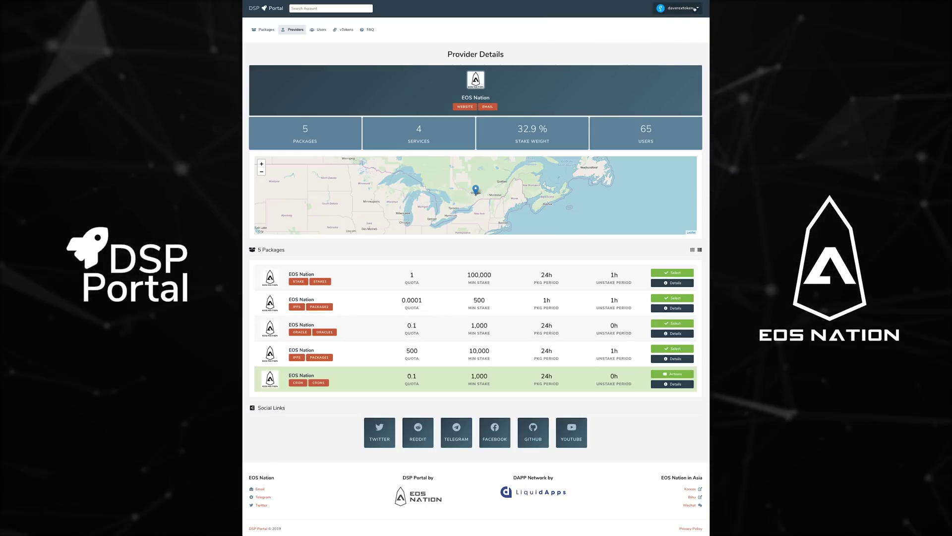
click(694, 8)
Step: Check the 1,000 DAPP stake in the Profile, then view the Packages and Providers lists
click(669, 57)
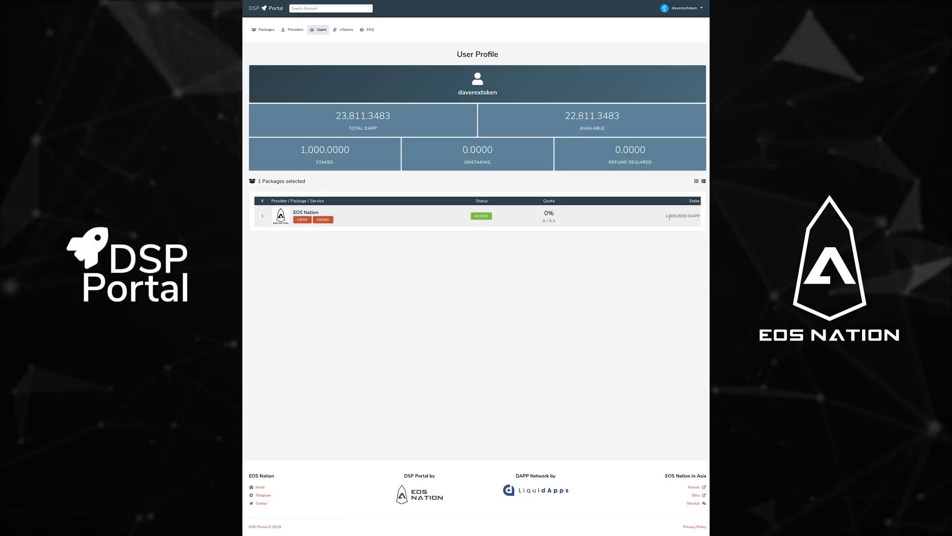
click(261, 29)
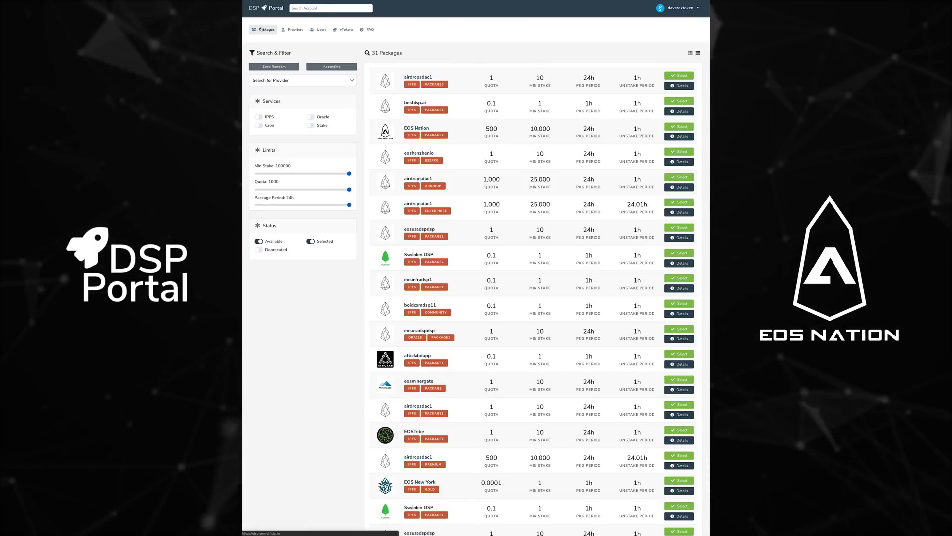
click(295, 30)
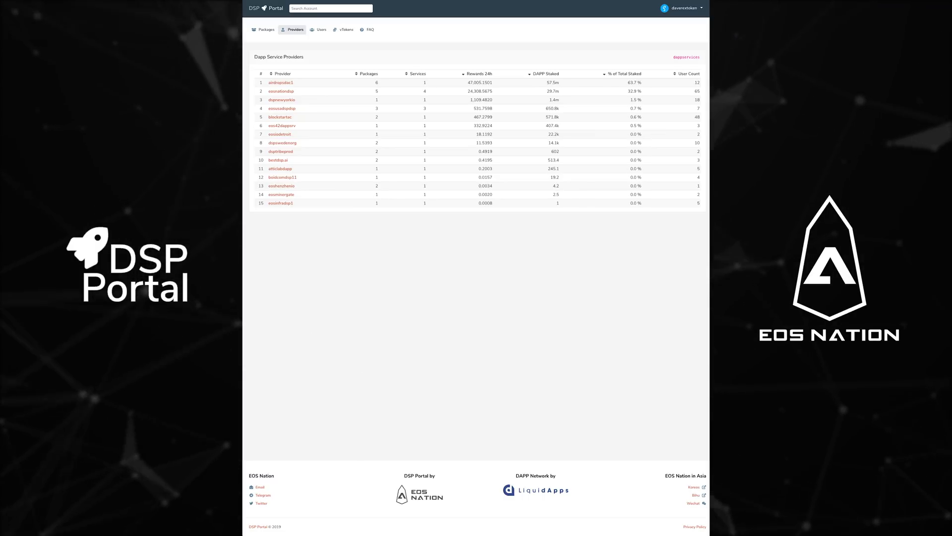
Step: Review the Users table, sorting by Quota and back, then go to the vRAM Tokens page
click(322, 30)
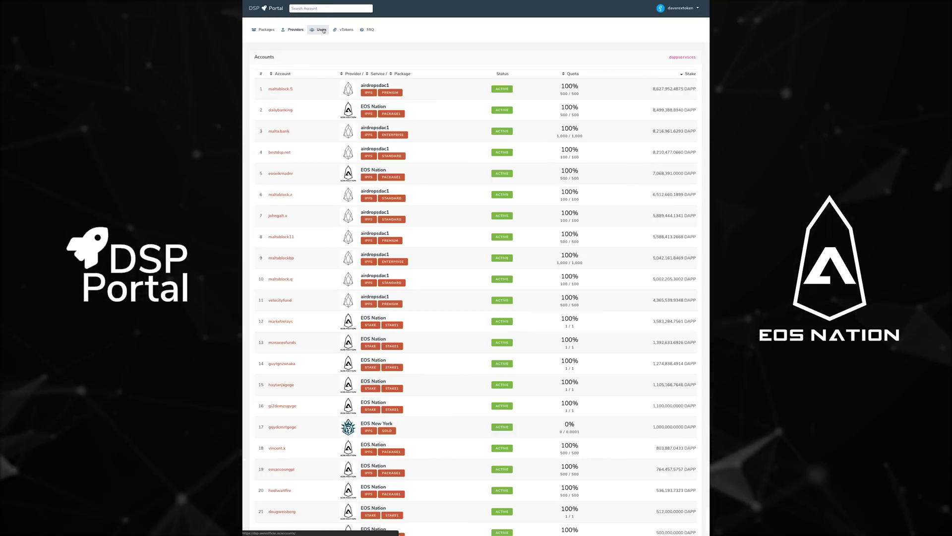
click(573, 74)
click(573, 73)
click(346, 30)
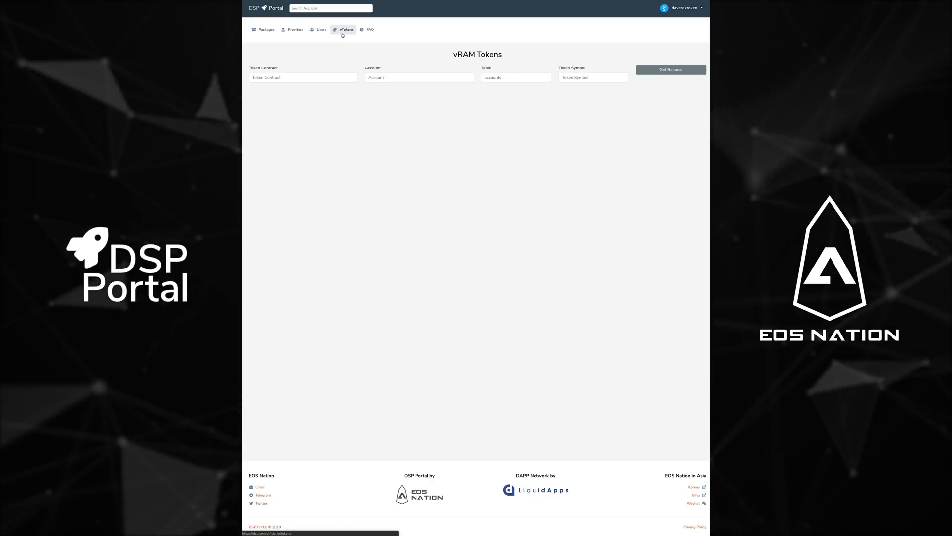
Step: Look over the FAQ, return to vRAM Tokens, then open the account Settings page
click(369, 31)
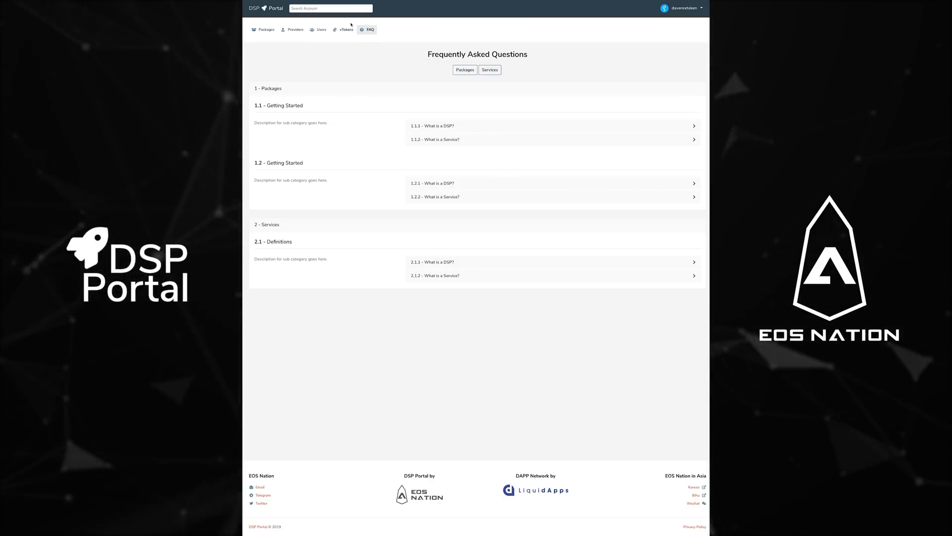
click(348, 29)
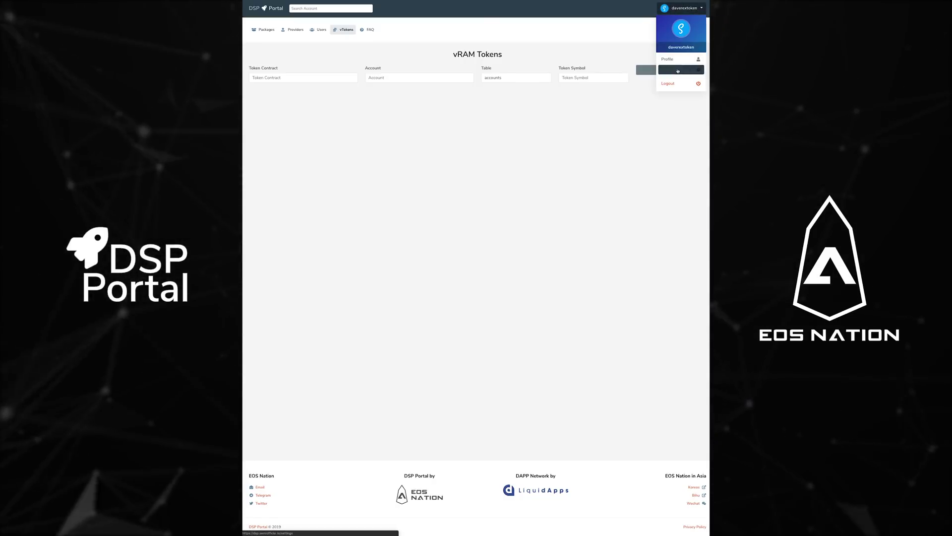
click(678, 70)
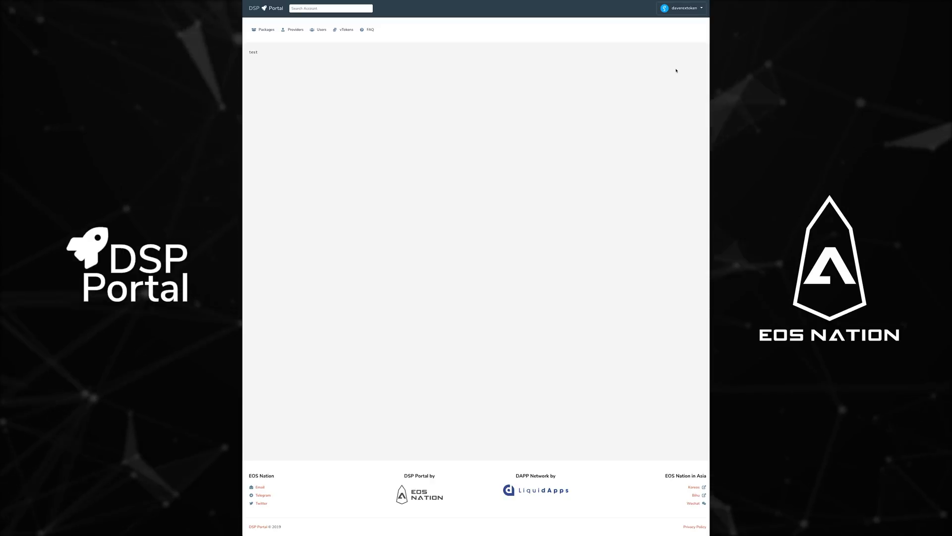